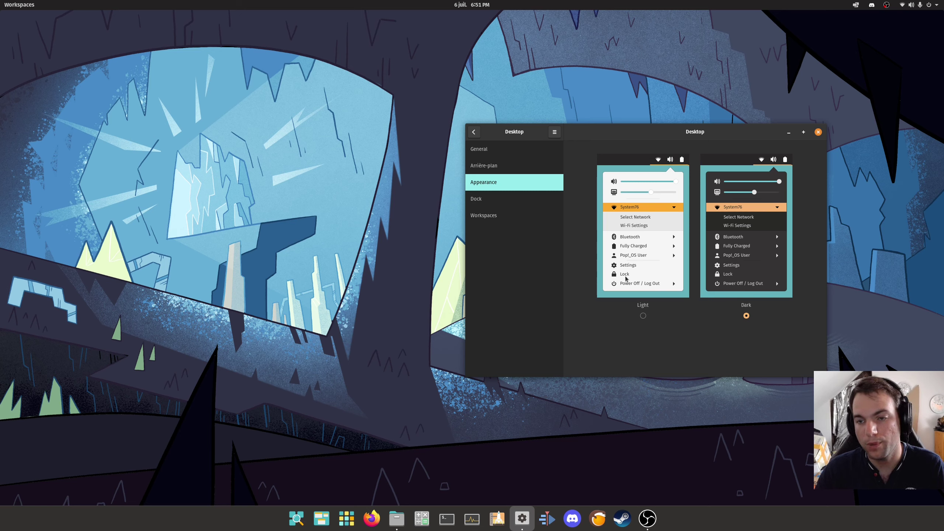
- Try the Light appearance with the home folder window narrowed beside the settings, and switch the desktop back to Dark
left_click(643, 316)
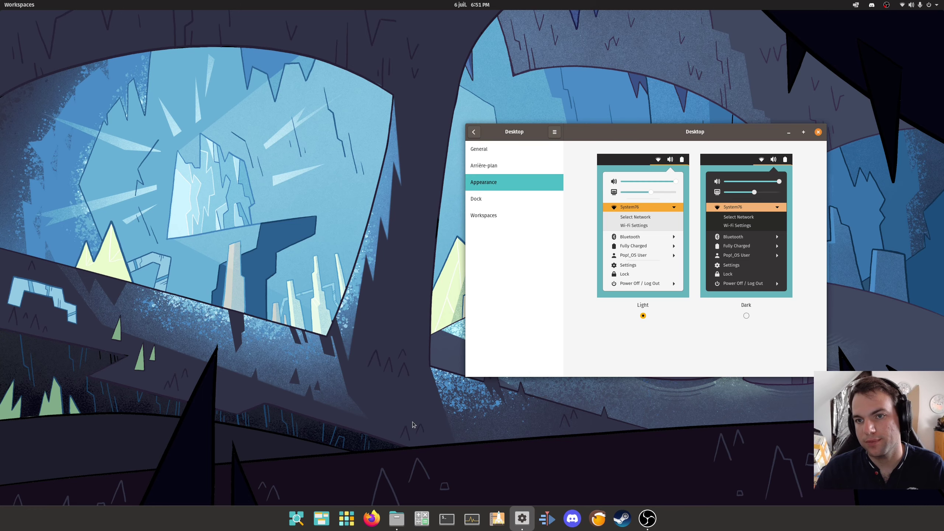
left_click(396, 518)
left_click_drag(632, 57, 727, 109)
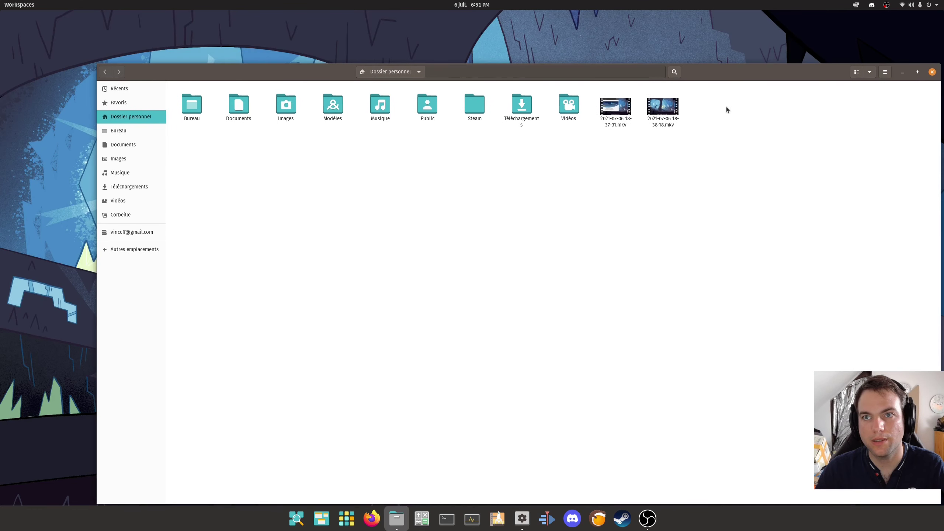
left_click_drag(818, 72, 746, 72)
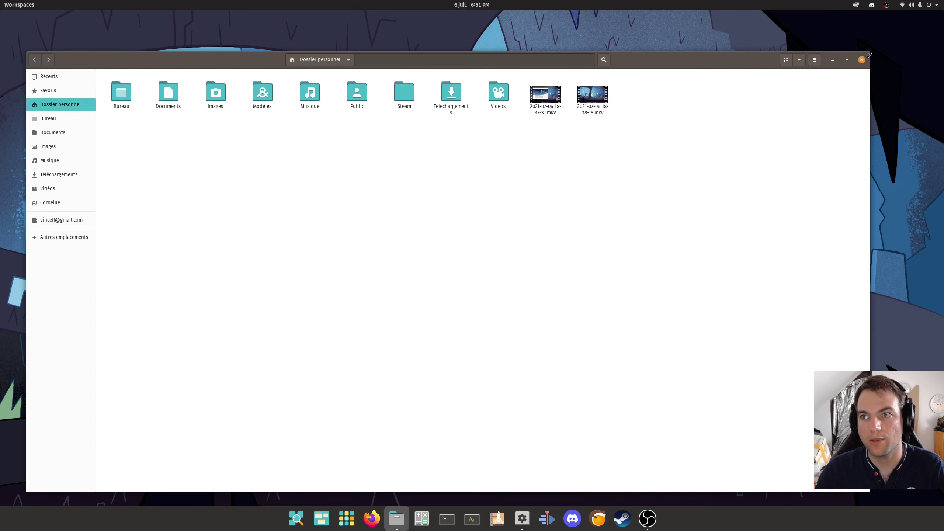
left_click_drag(870, 61, 471, 109)
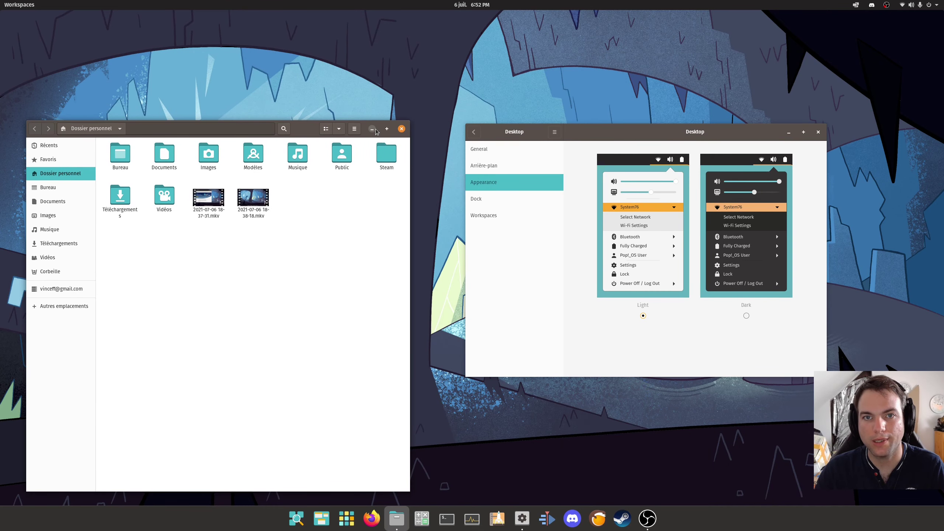
left_click(464, 116)
left_click(746, 316)
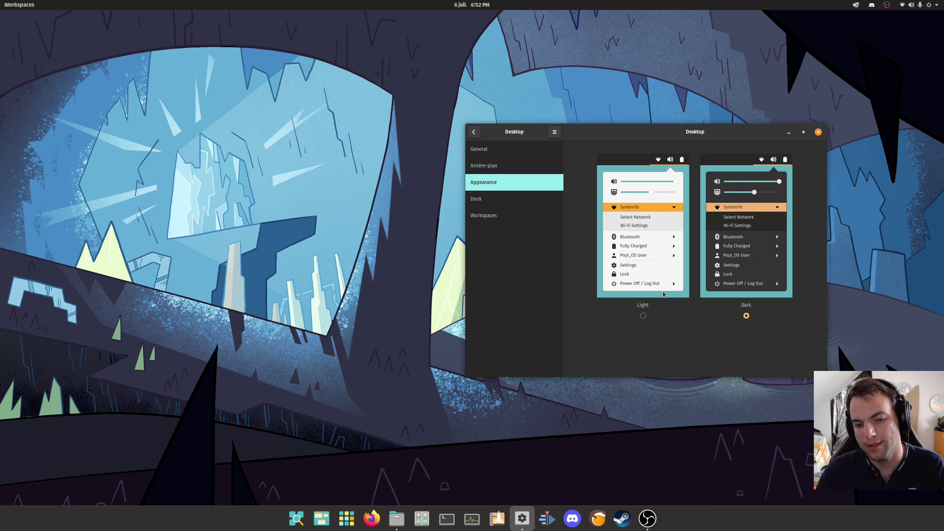
- Stop the dock from extending to the screen edges and hide its Workspaces icon
left_click(529, 206)
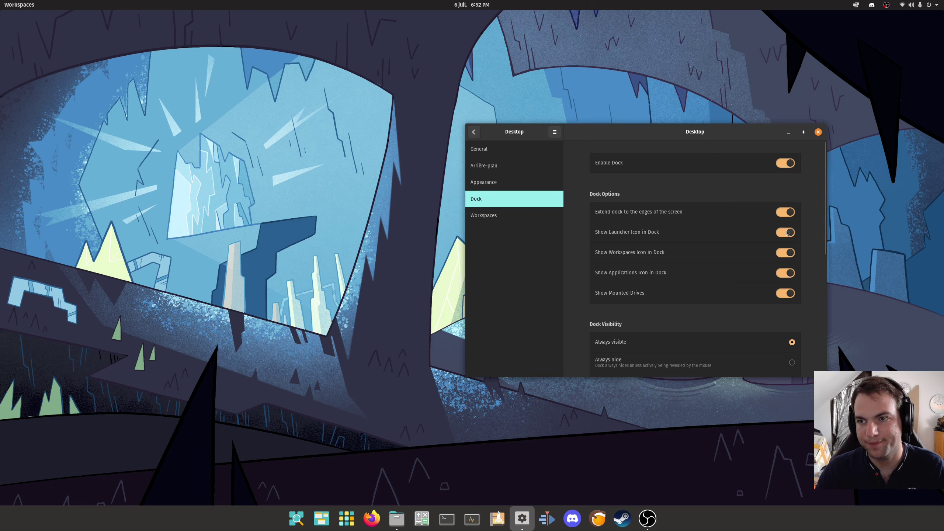
left_click(787, 213)
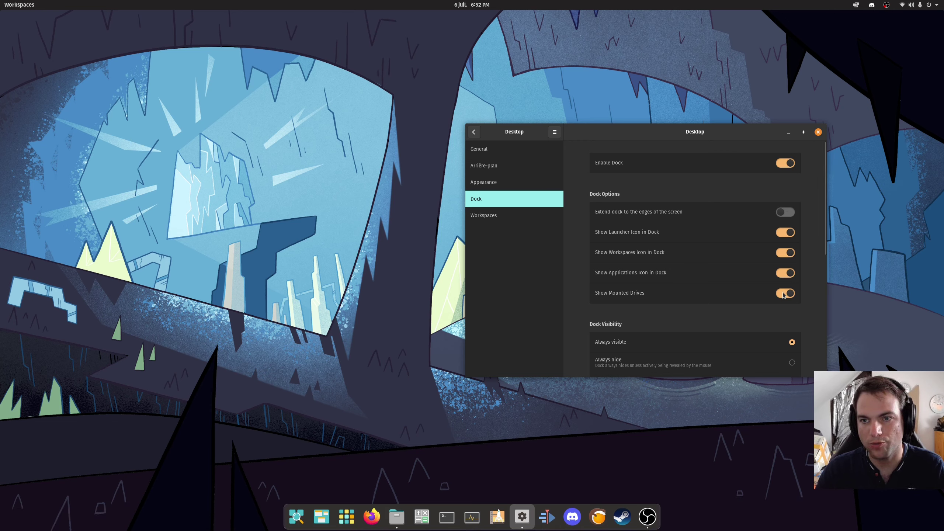
left_click_drag(823, 232, 826, 236)
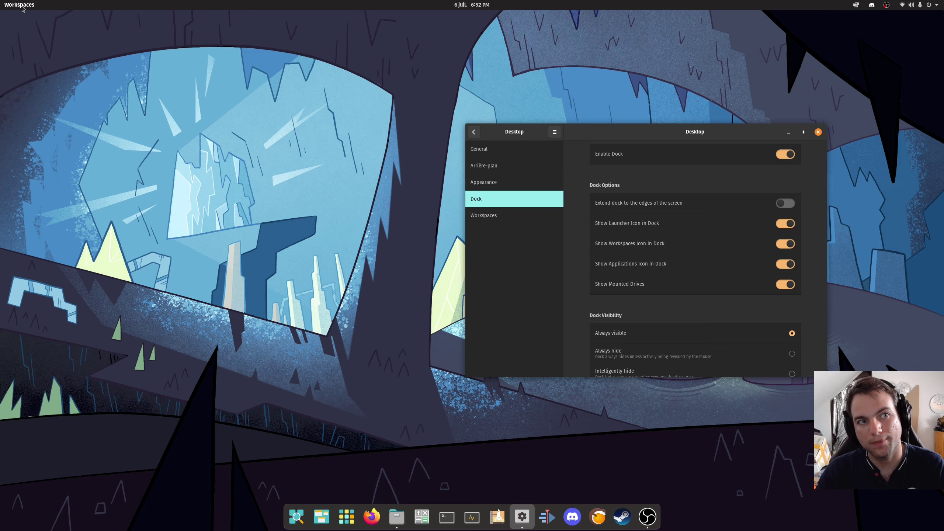
left_click(2, 3)
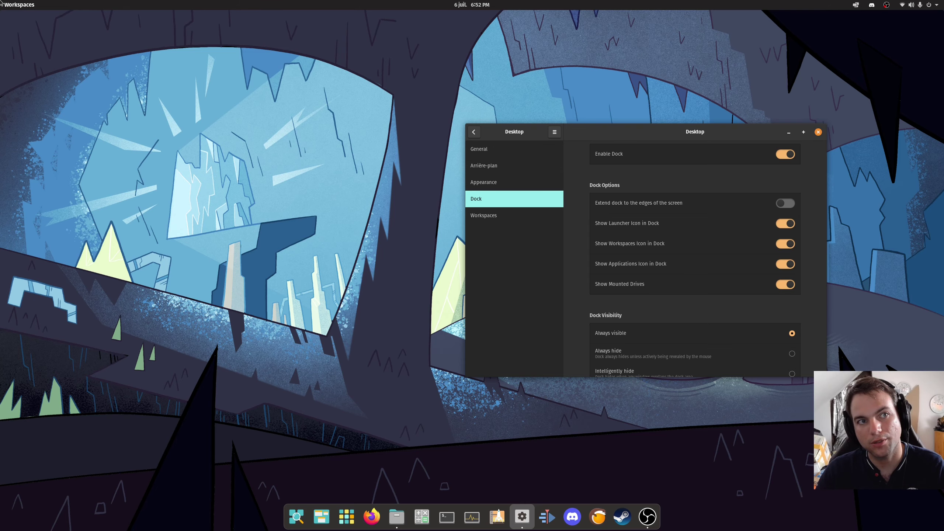
left_click(668, 257)
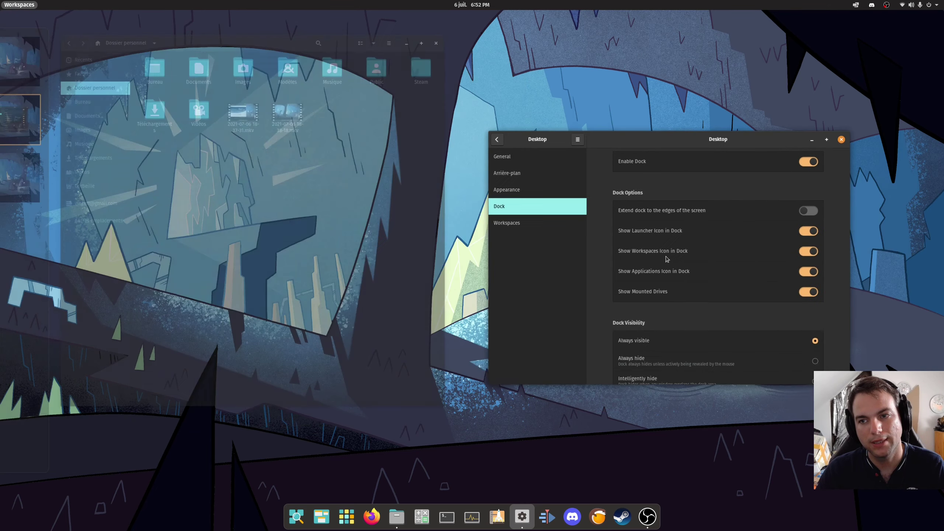
left_click(792, 246)
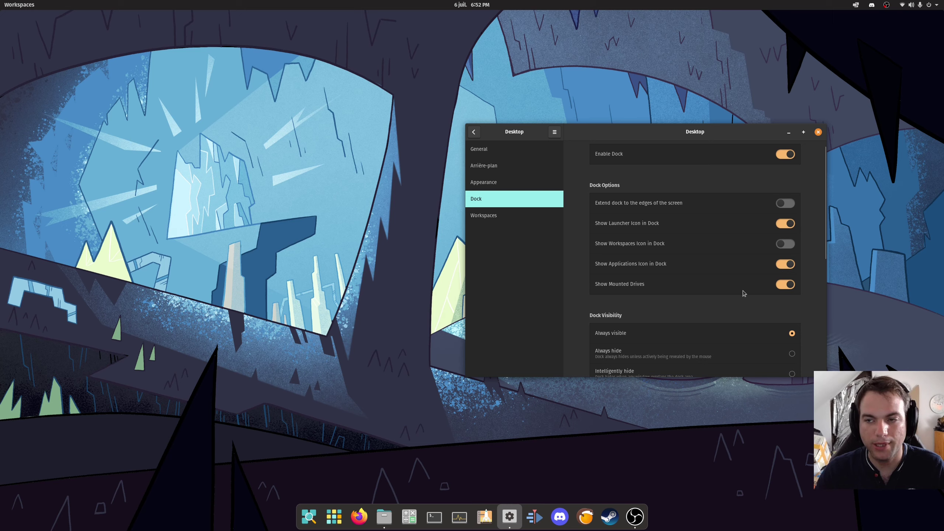
- Try the Intelligently hide and Always hide dock visibility modes, and return the dock to Always visible
scroll(728, 327, "down", 1)
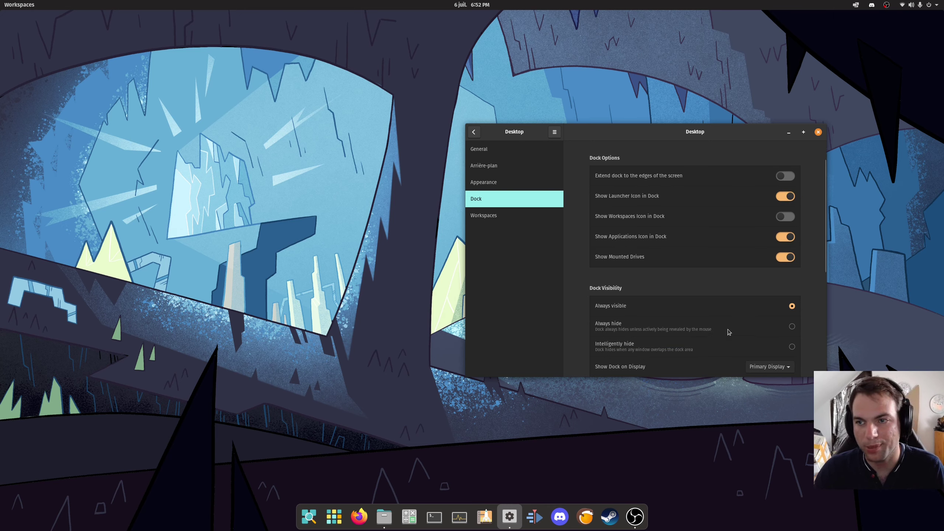
scroll(729, 328, "down", 2)
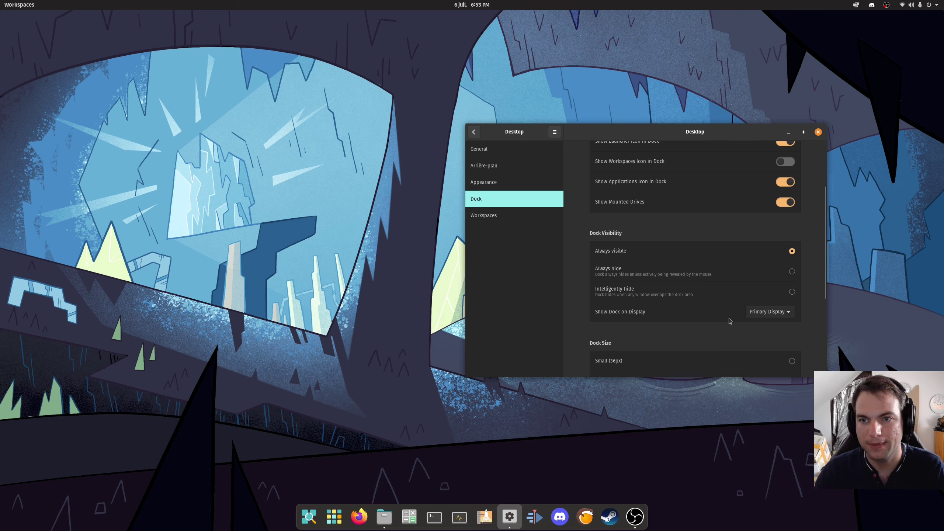
scroll(729, 318, "down", 2)
left_click(792, 237)
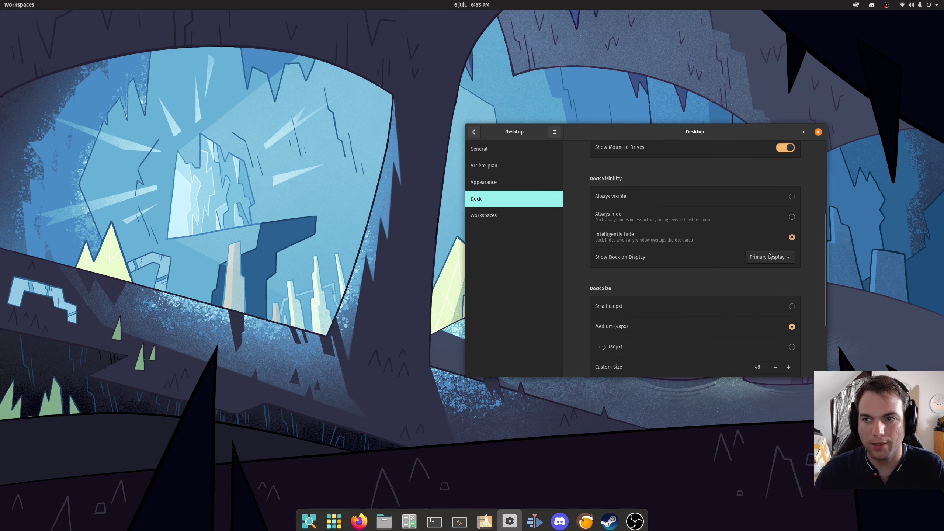
left_click(428, 401)
left_click(792, 216)
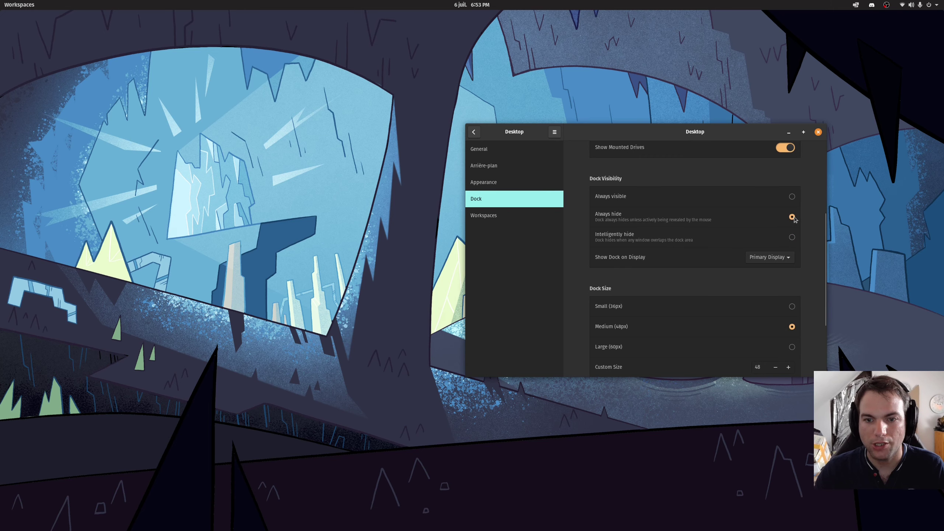
left_click(792, 196)
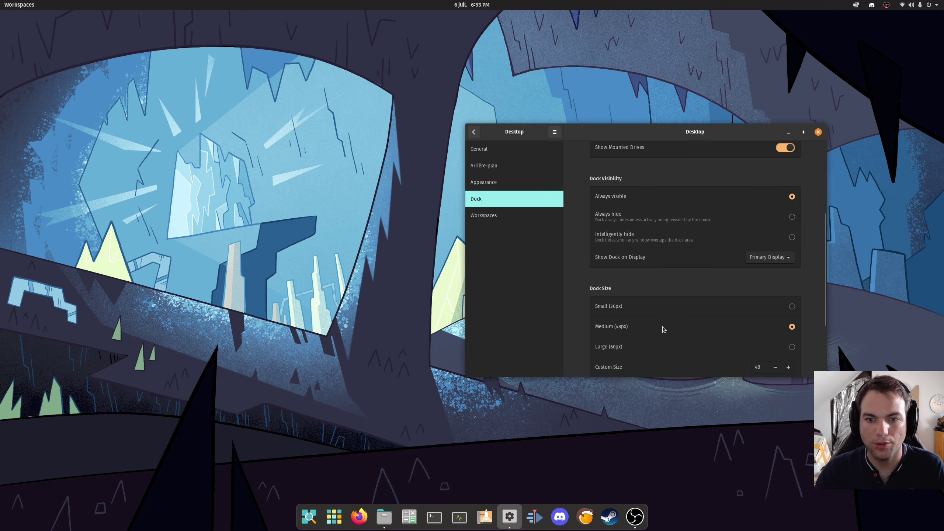
- Compare the Small (36px) and Large (60px) dock sizes, and leave the dock at Small (36px)
scroll(663, 329, "down", 1)
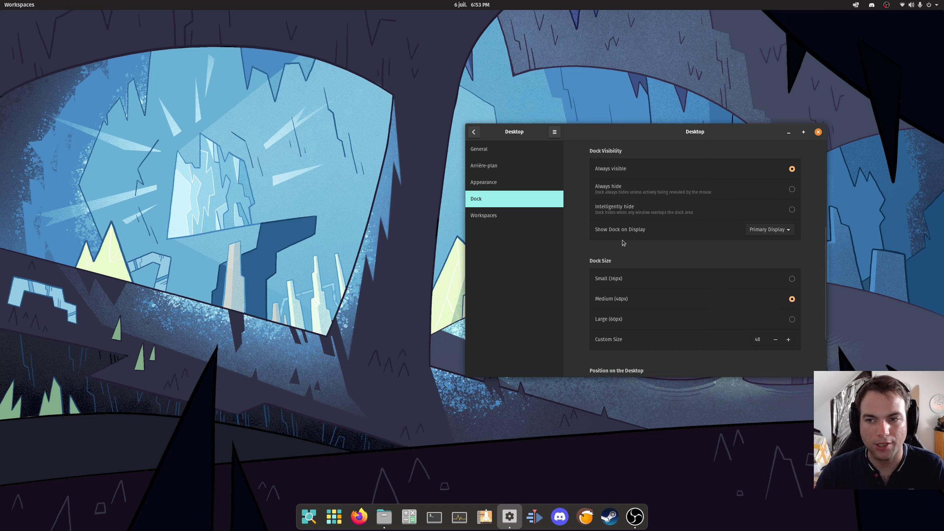
left_click(793, 280)
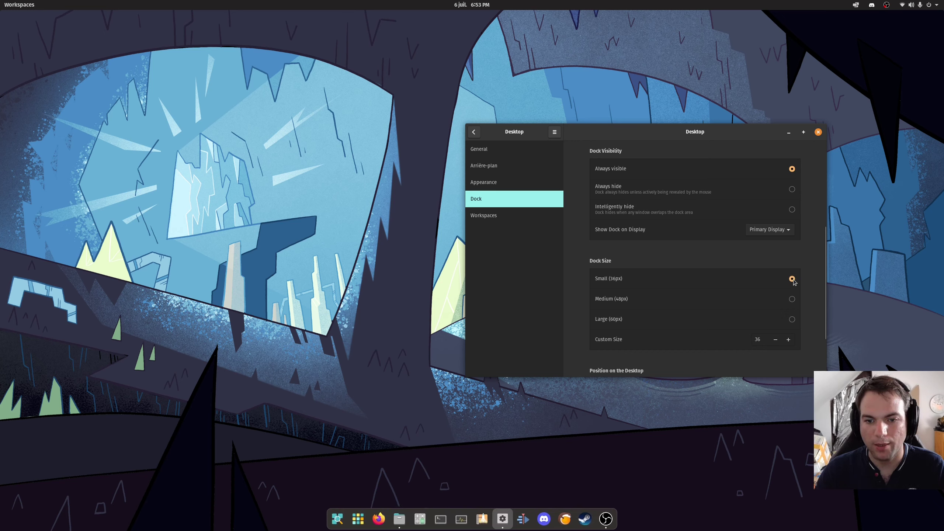
scroll(668, 361, "down", 4)
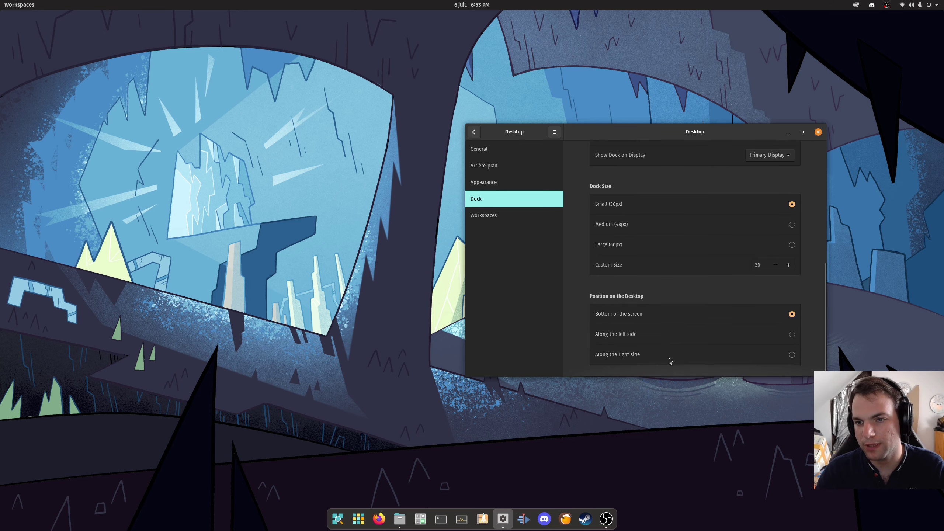
left_click(792, 245)
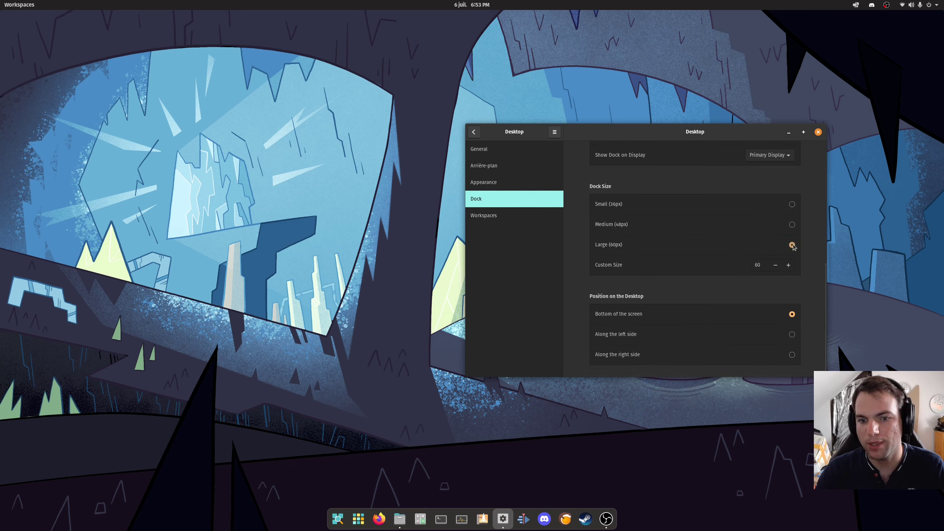
left_click(792, 205)
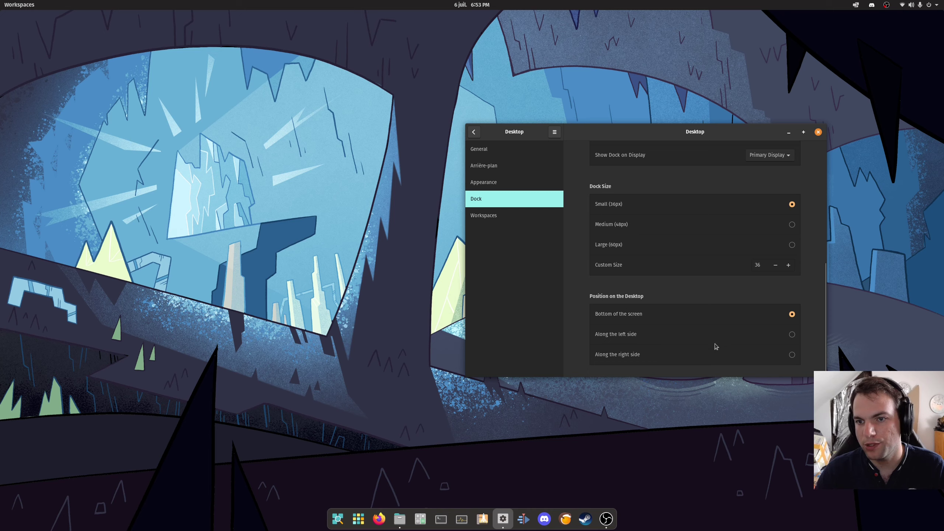
- Try placing the dock along the left and right sides, and return it to the bottom of the screen
left_click(792, 335)
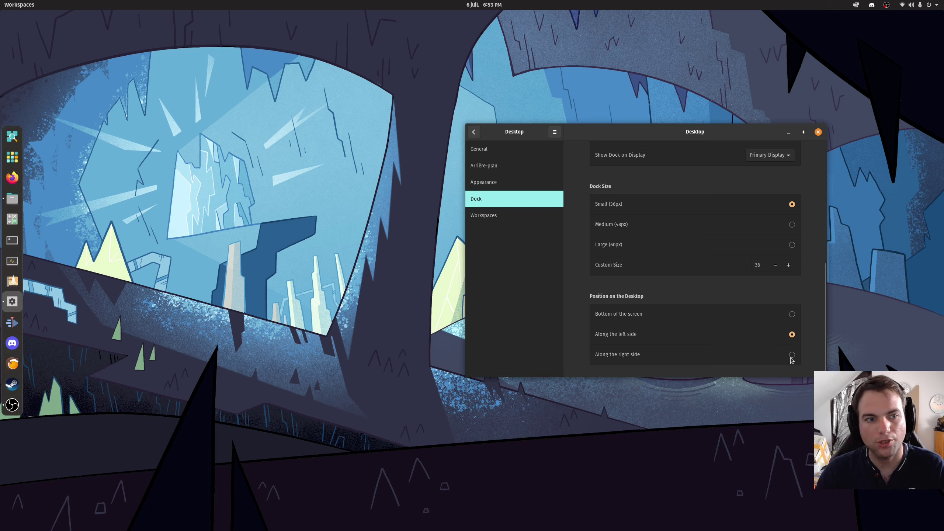
left_click(791, 355)
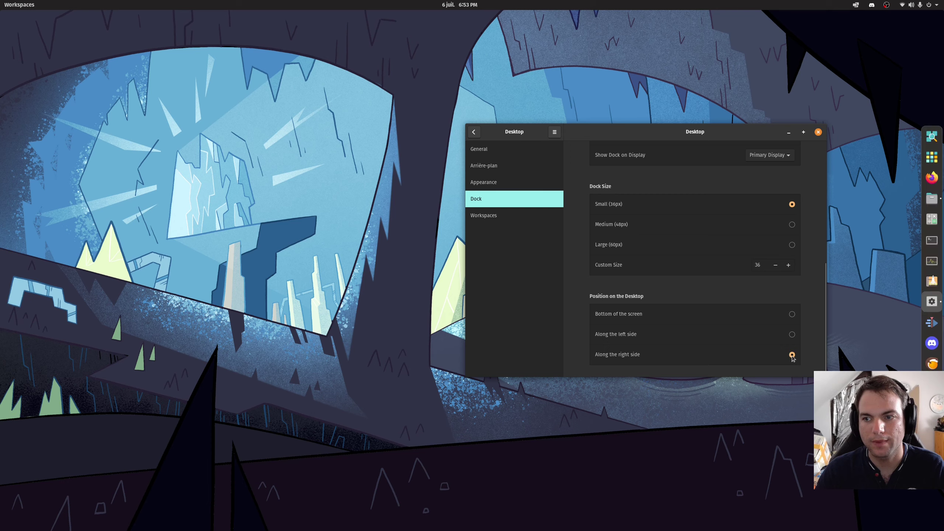
left_click(792, 314)
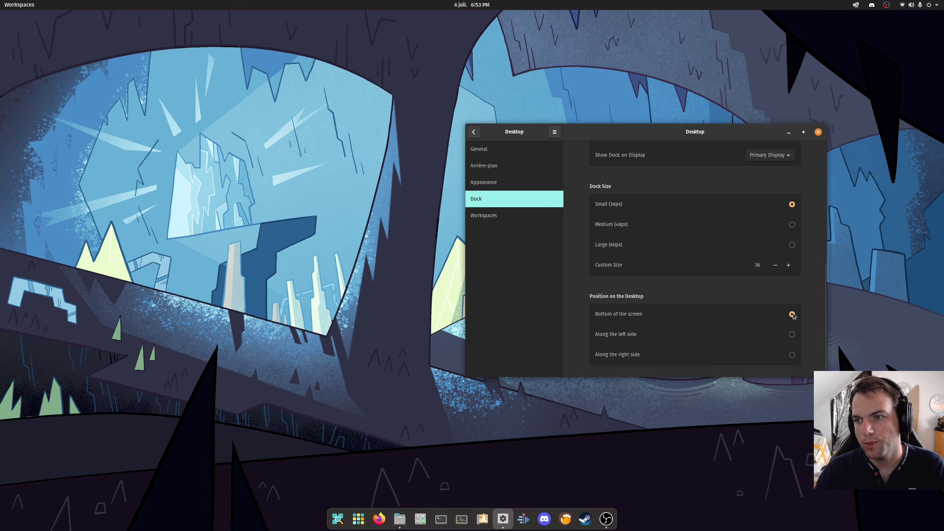
- Review the desktop's Workspaces options and the main settings categories, and close the settings window
left_click(491, 219)
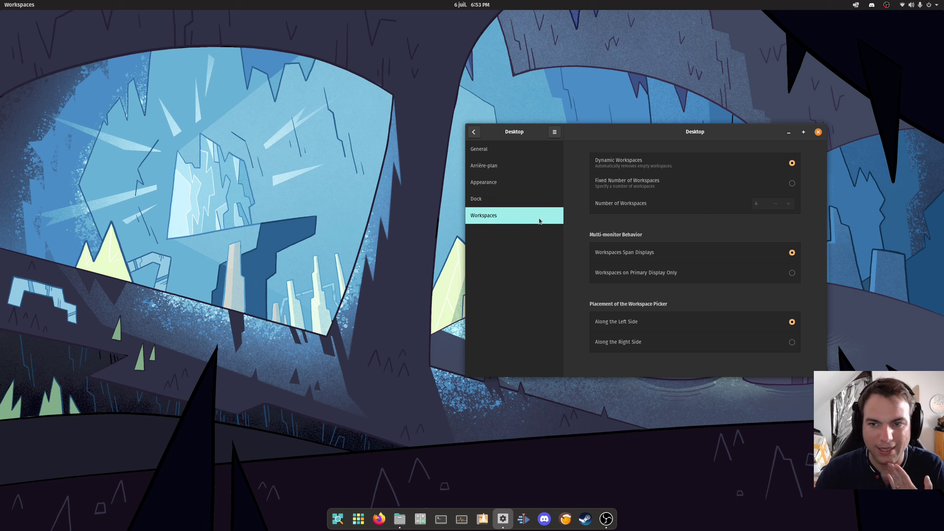
left_click(474, 132)
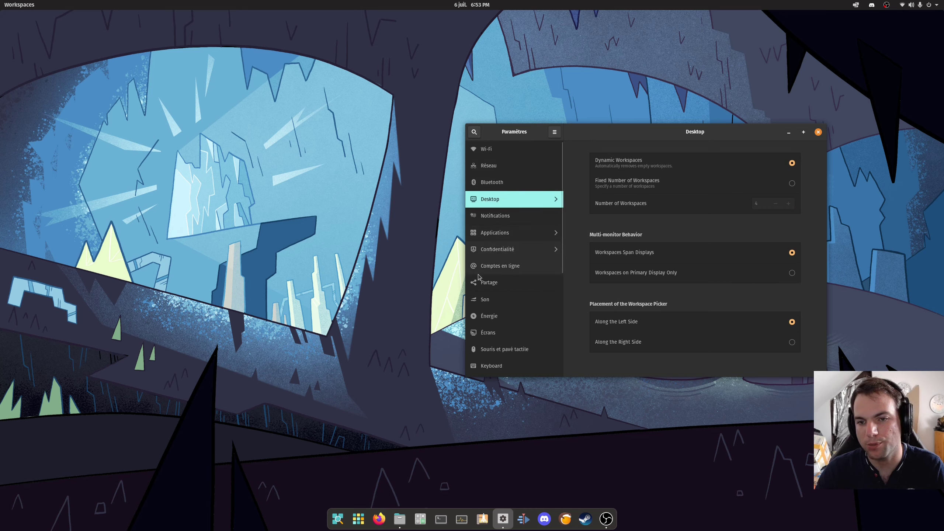
scroll(487, 286, "down", 1)
scroll(487, 287, "up", 1)
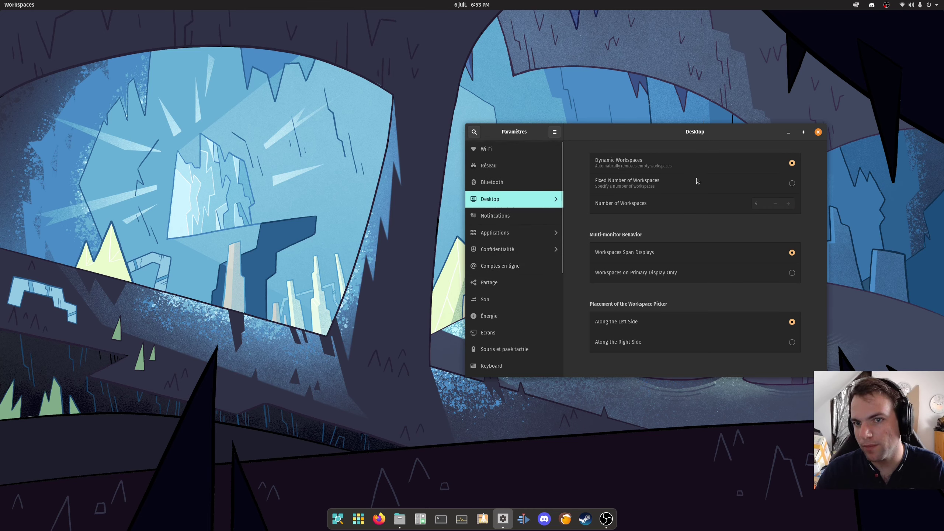
left_click(819, 132)
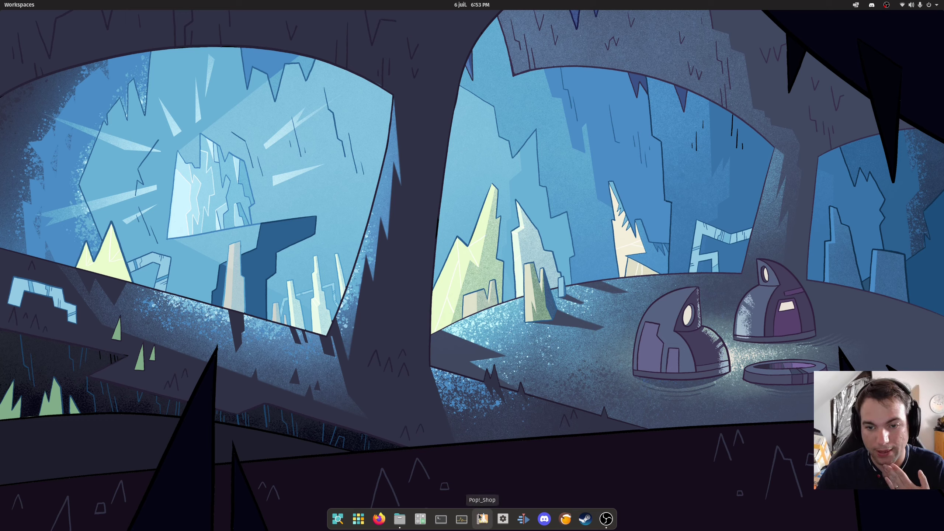
- Open Pop!_Shop and enlarge and reposition its window so more of the recommended apps fit
left_click(480, 516)
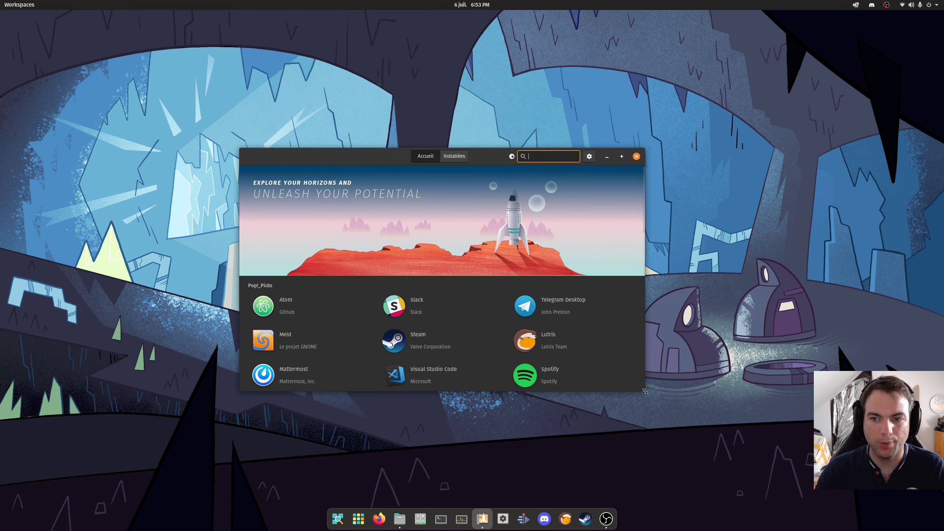
left_click_drag(645, 391, 777, 460)
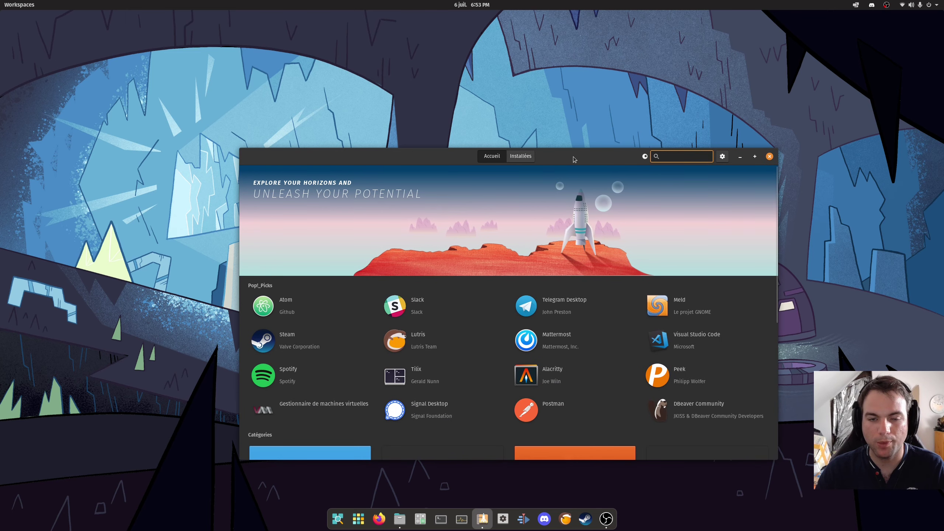
left_click_drag(570, 157, 542, 126)
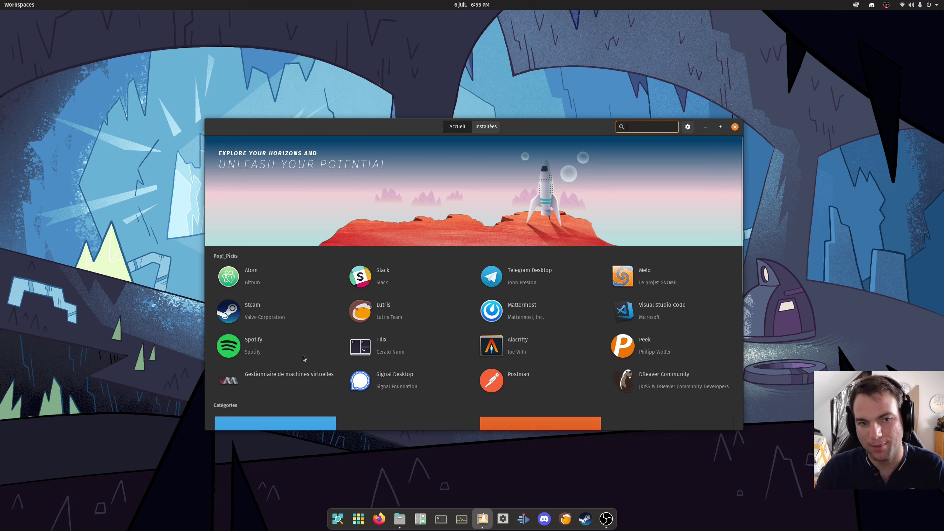
- View the Steam app page in the shop, and search for "discord" to open the Discord page
left_click(256, 322)
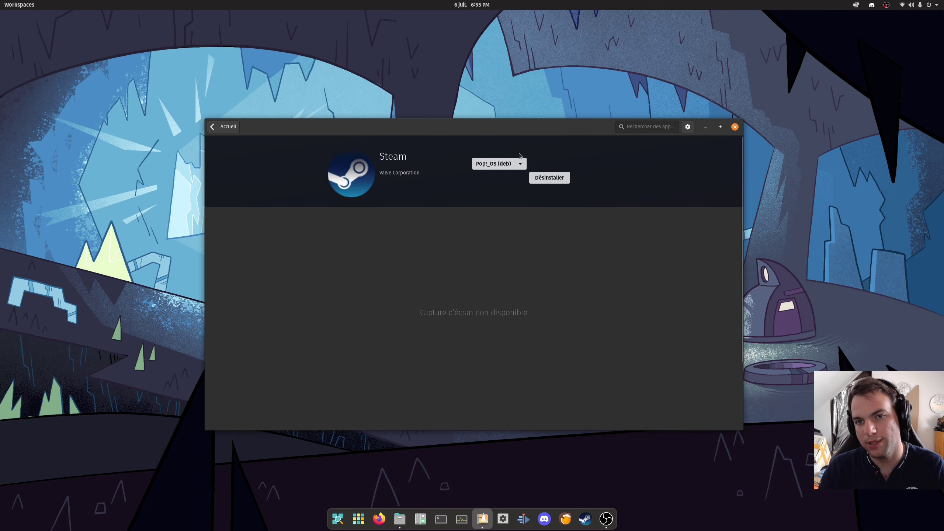
left_click(233, 129)
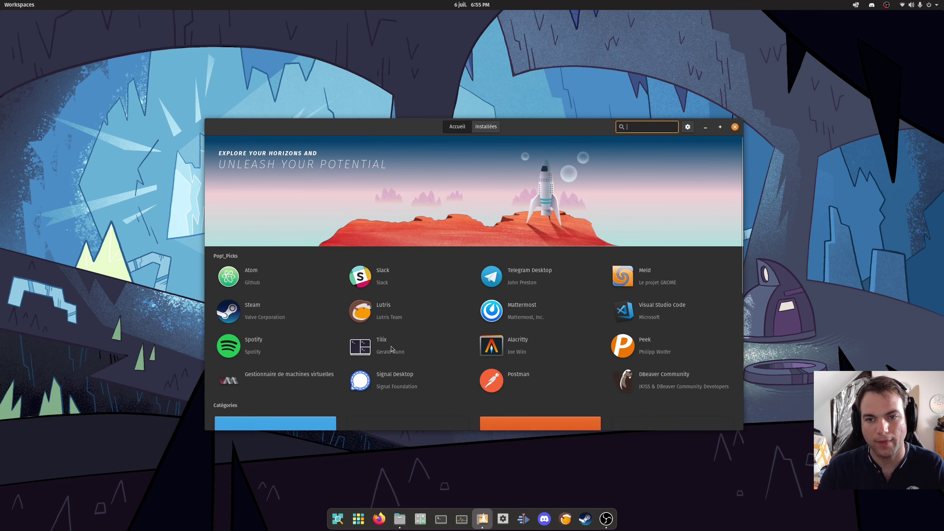
type("discord")
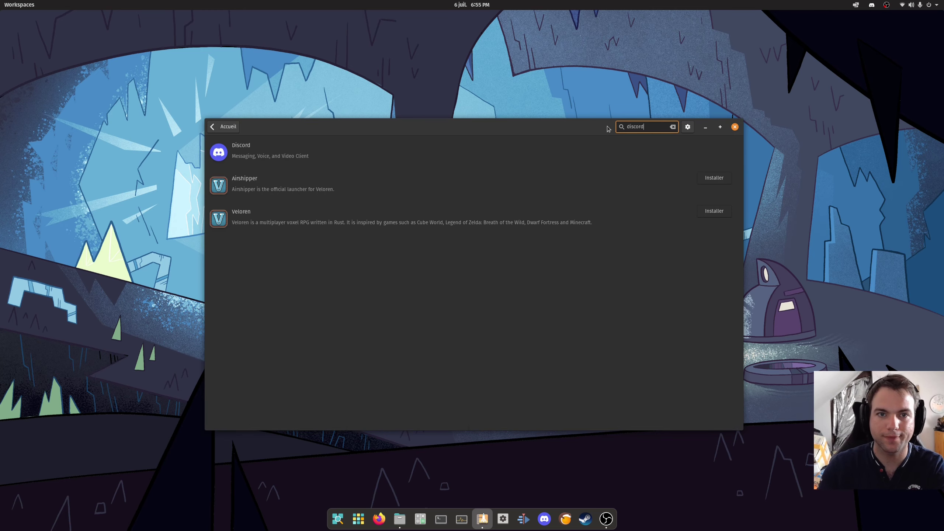
left_click(360, 152)
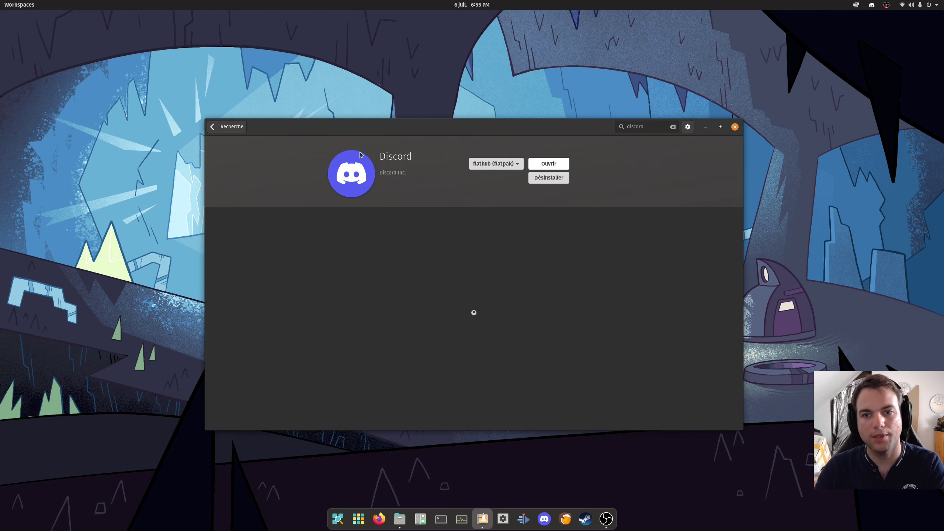
- Check the package sources offered for Discord, leave its page and clear the search to return to the shop's home page
left_click(477, 165)
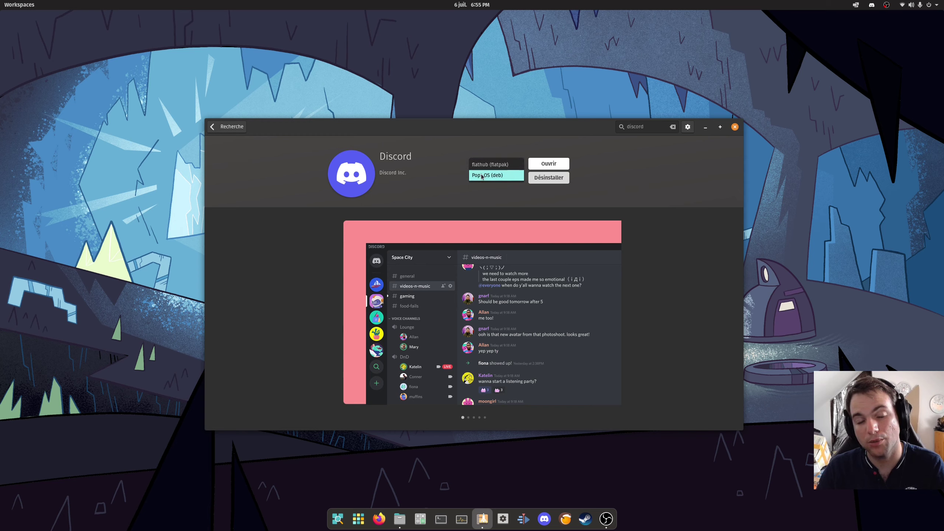
left_click(445, 171)
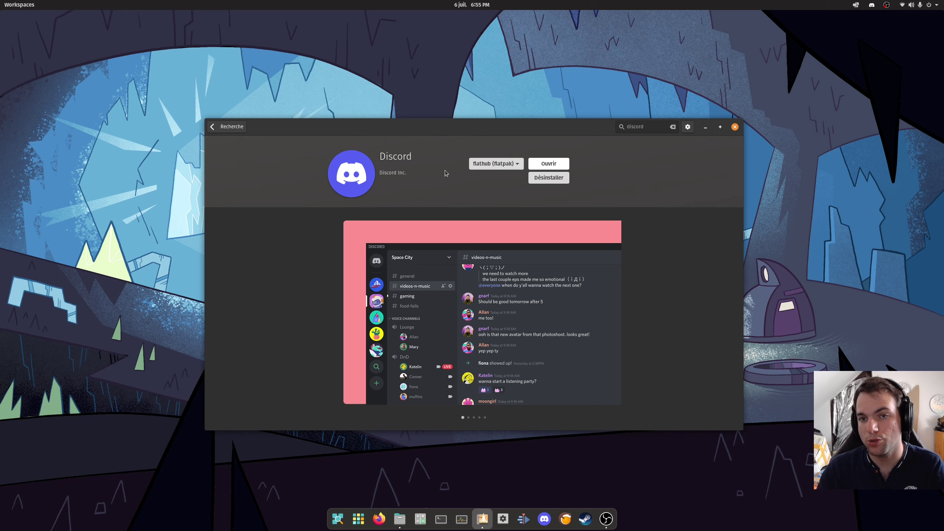
left_click(218, 131)
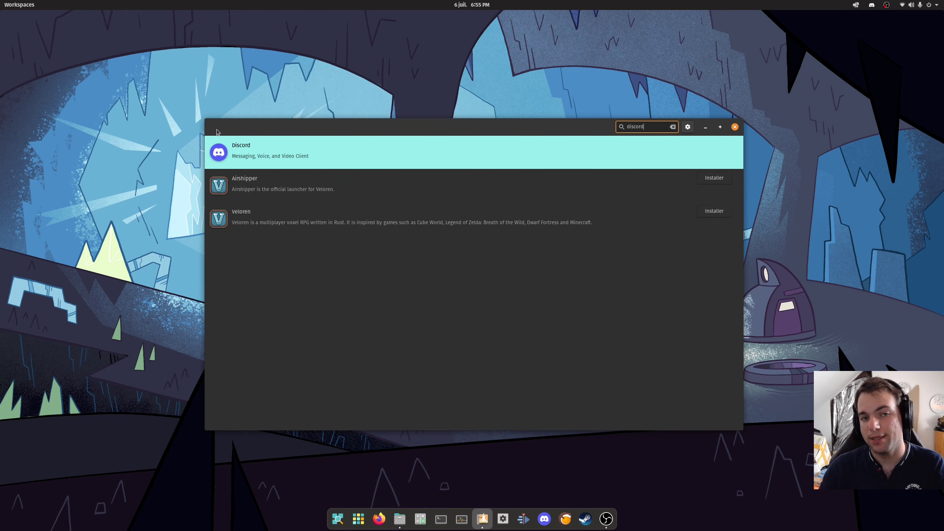
left_click(672, 127)
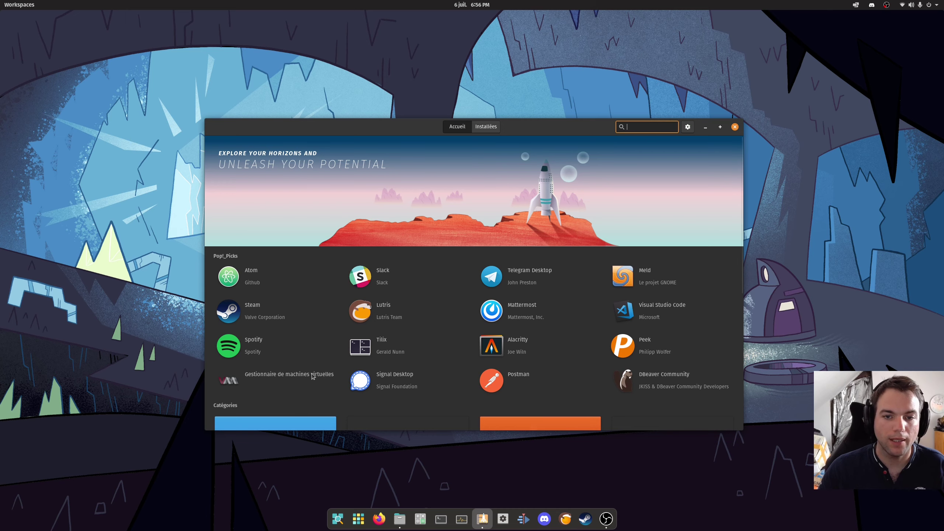
- View the Telegram Desktop page with its description and release notes, and return to the shop's home page
scroll(312, 376, "down", 3)
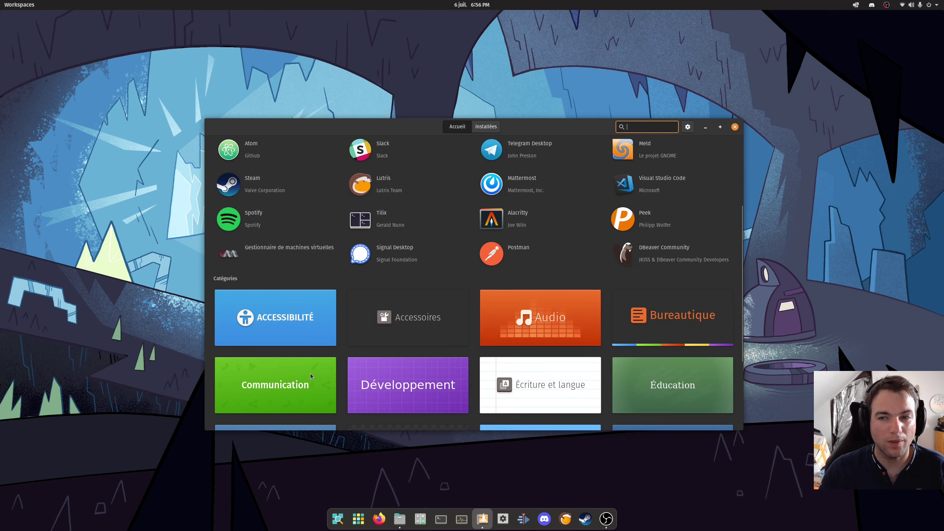
left_click(533, 158)
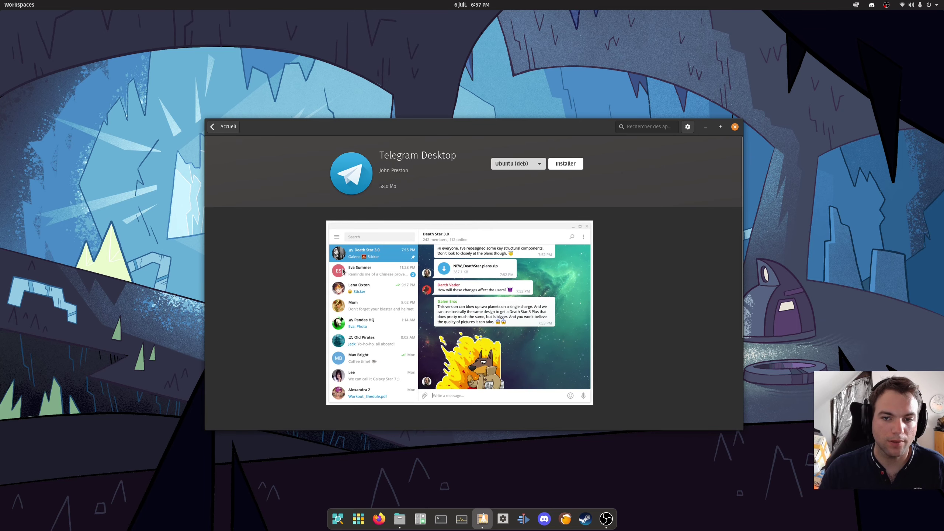
scroll(351, 294, "down", 1)
scroll(351, 295, "down", 3)
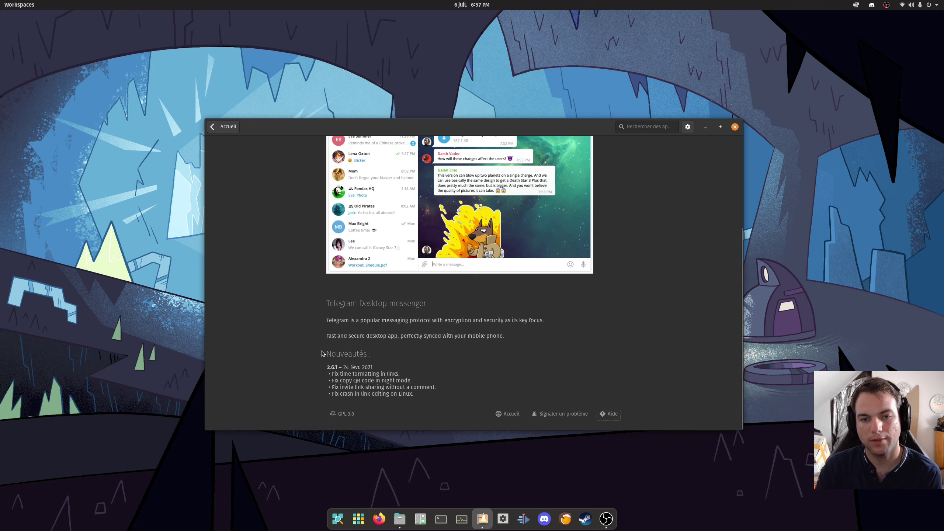
scroll(377, 343, "up", 3)
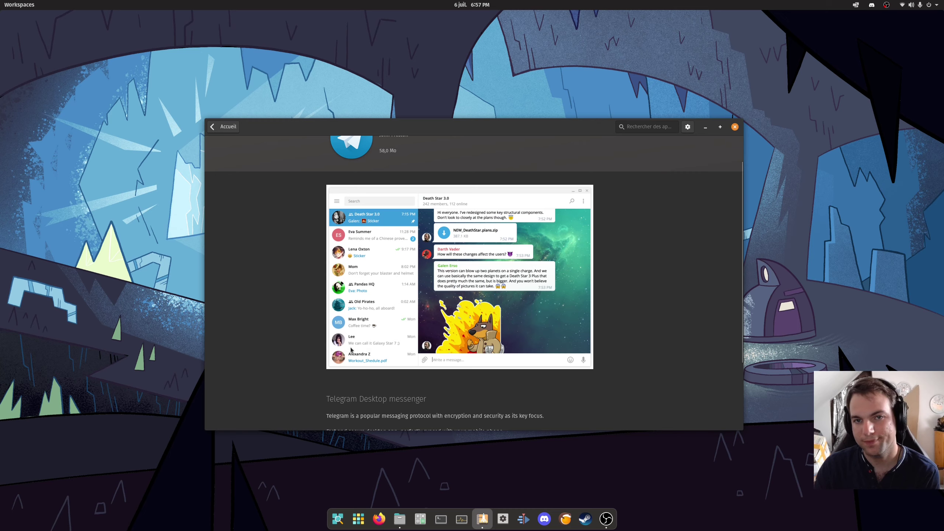
scroll(307, 344, "up", 2)
key("alt+Left")
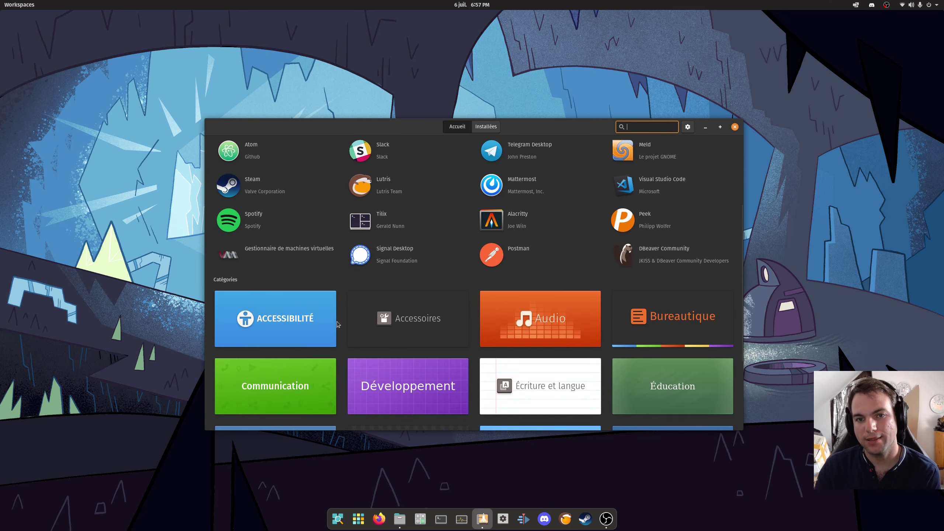
- Read the Tilix page's description and release notes, and return to the shop's home page
left_click(372, 223)
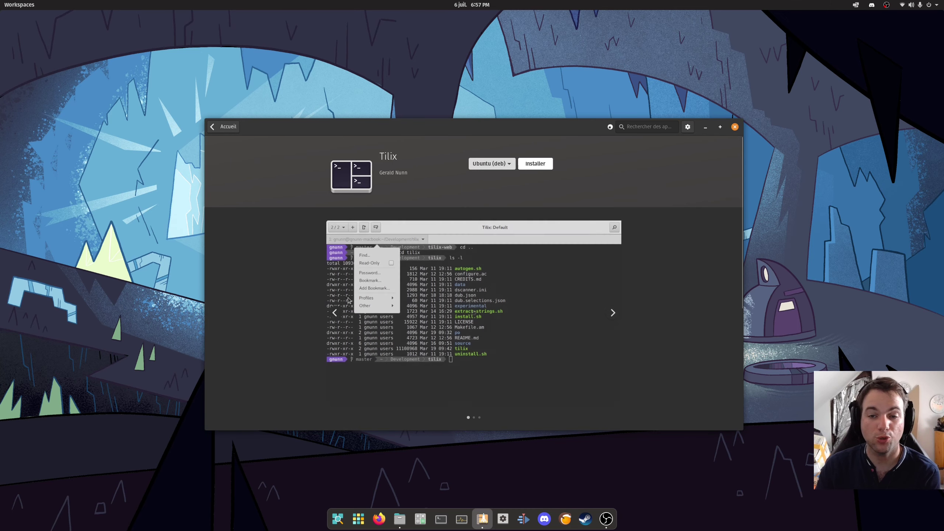
scroll(354, 303, "down", 5)
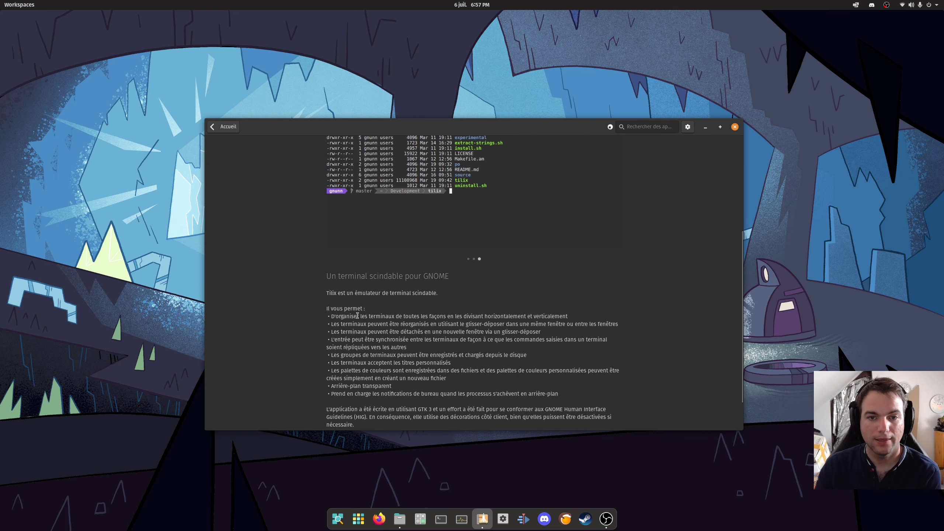
scroll(337, 294, "down", 7)
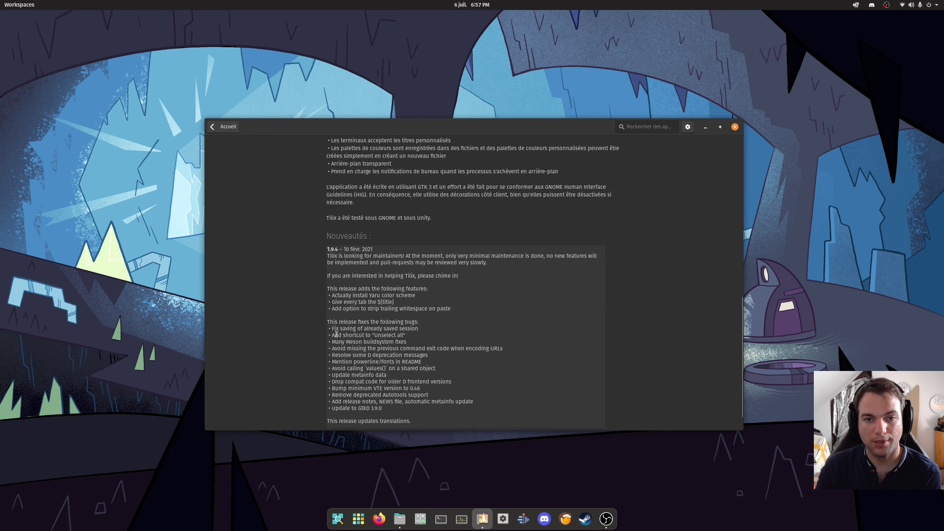
scroll(337, 334, "down", 1)
key("alt+Left")
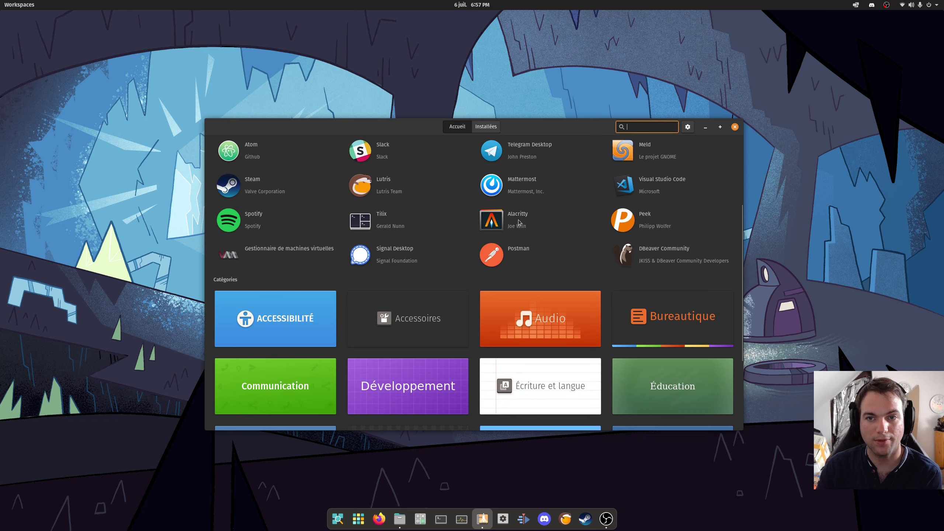
- Read the Steam page's description, return to the home page, and show the list of installed applications
scroll(519, 225, "up", 2)
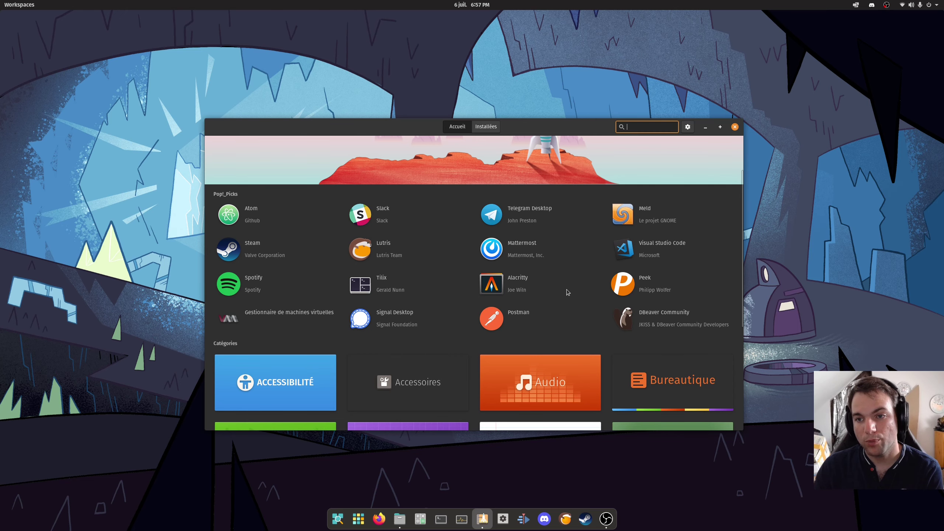
left_click(250, 254)
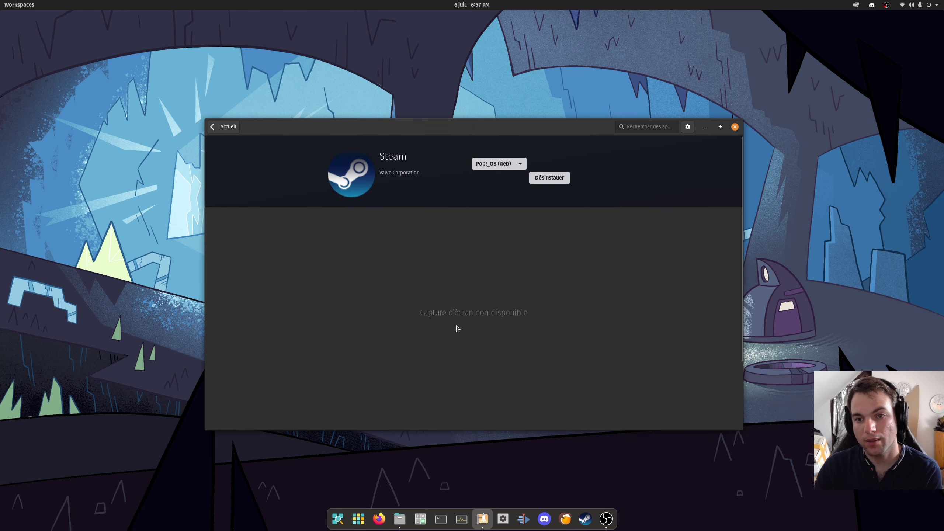
scroll(414, 307, "down", 2)
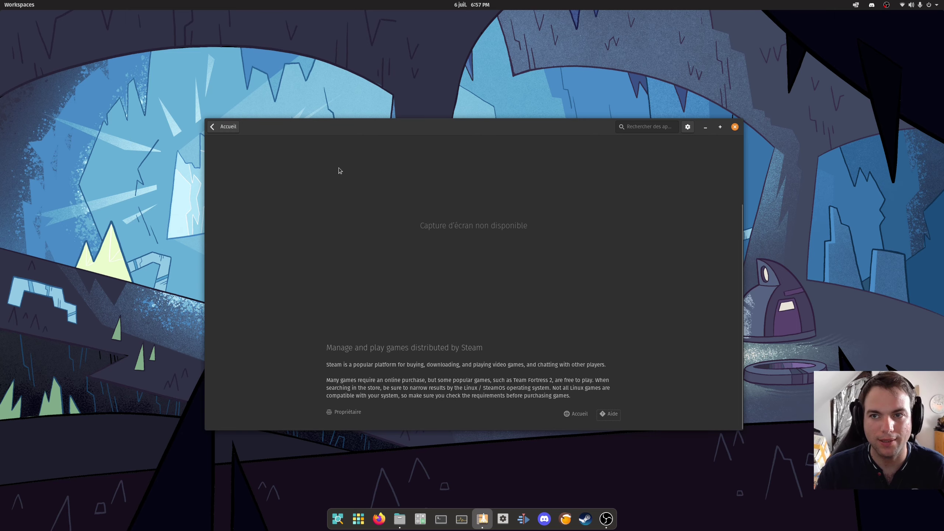
left_click(213, 129)
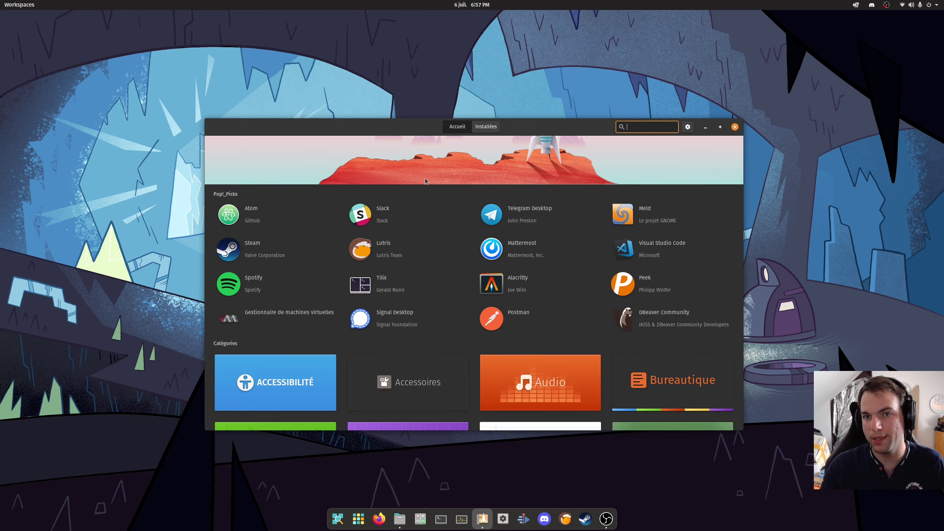
left_click(486, 127)
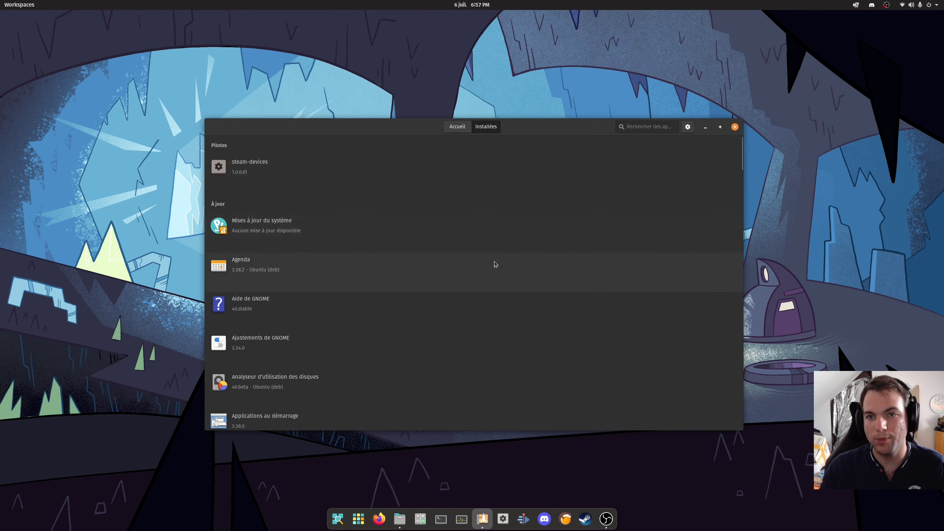